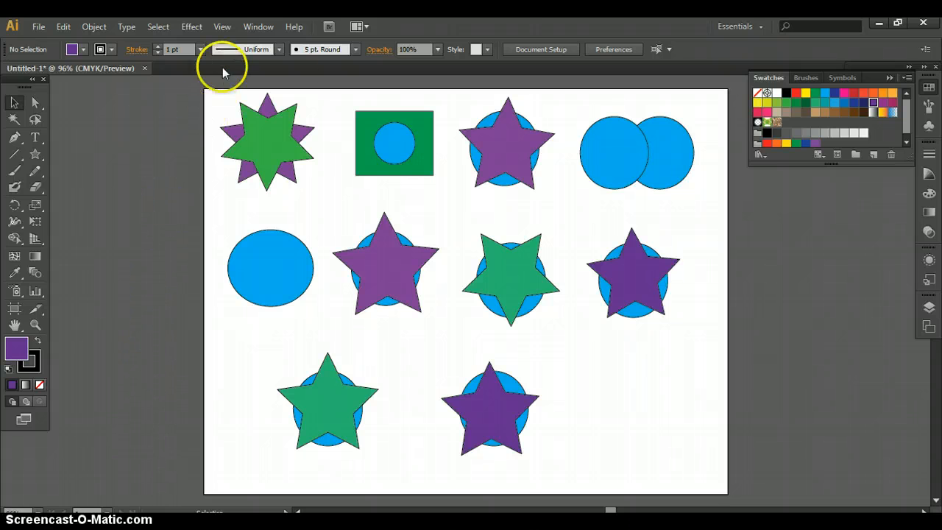
# Step: Show the Pathfinder panel in the workspace
pyautogui.click(249, 27)
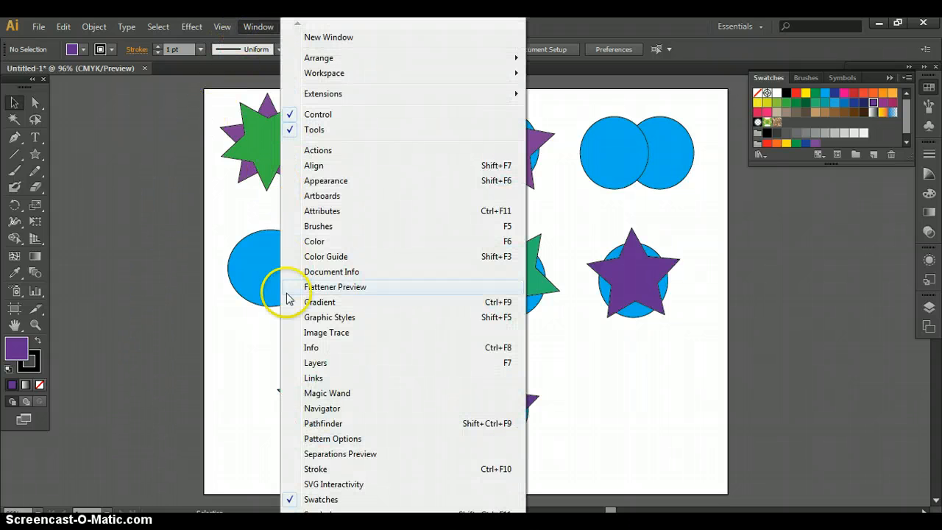
pyautogui.click(312, 423)
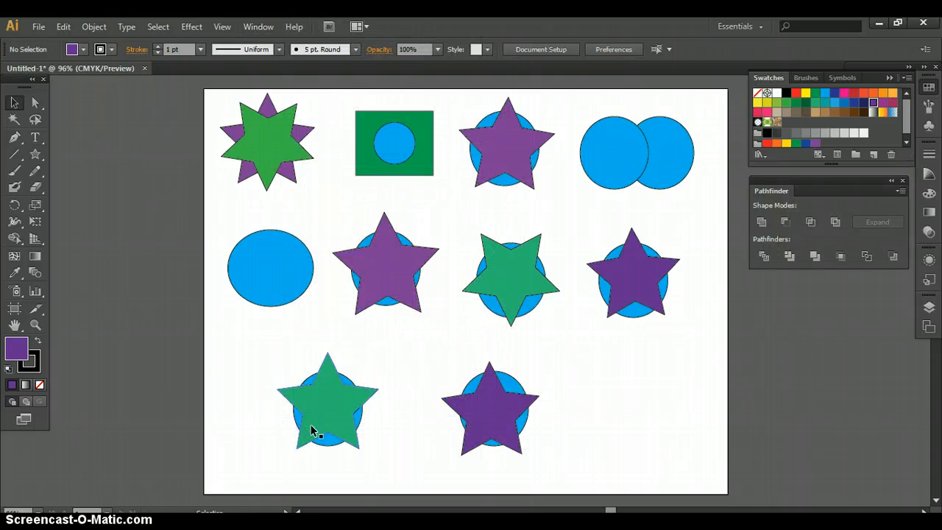
pyautogui.click(756, 337)
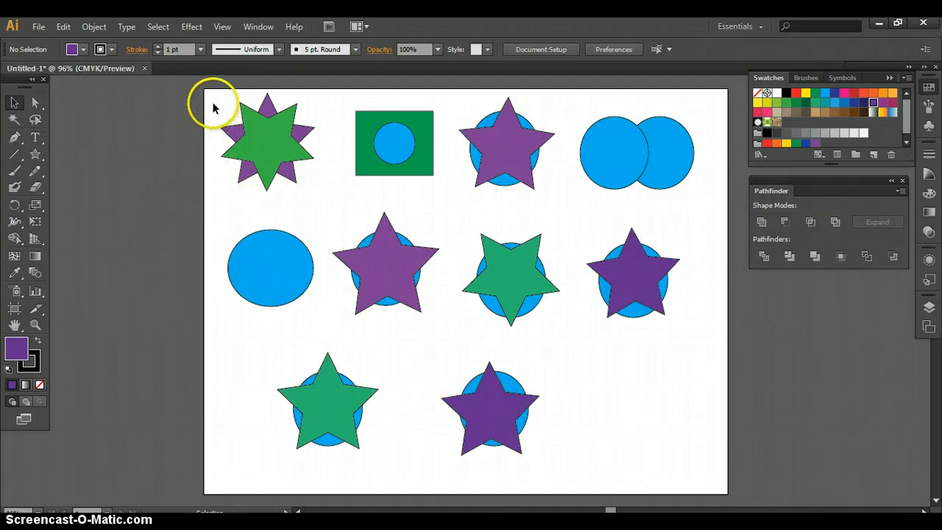
# Step: Unite the overlapping green and purple stars in the upper row into one shape
pyautogui.moveTo(213, 100); pyautogui.dragTo(318, 187)
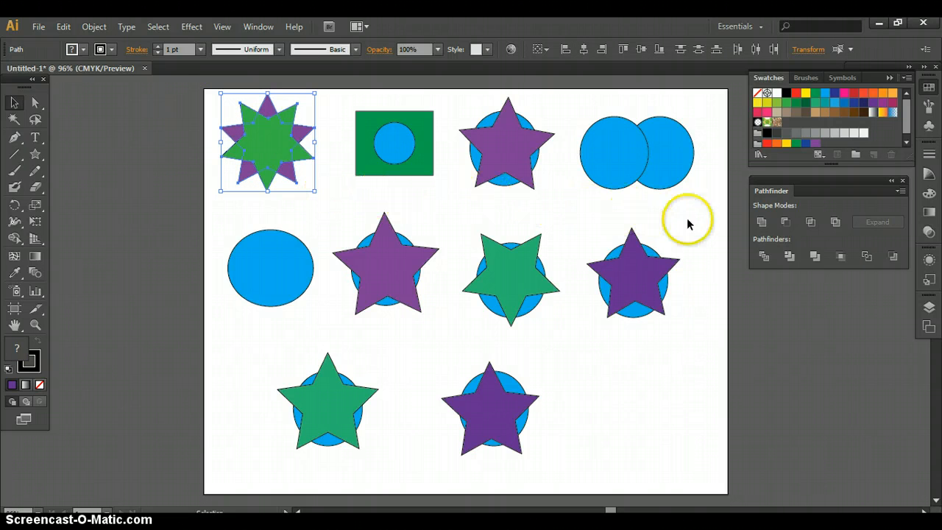
pyautogui.click(761, 222)
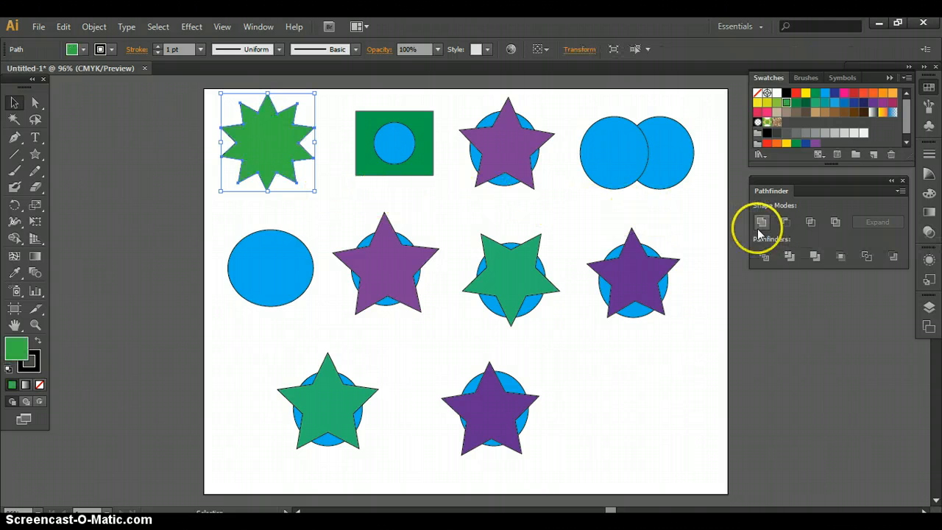
pyautogui.click(639, 409)
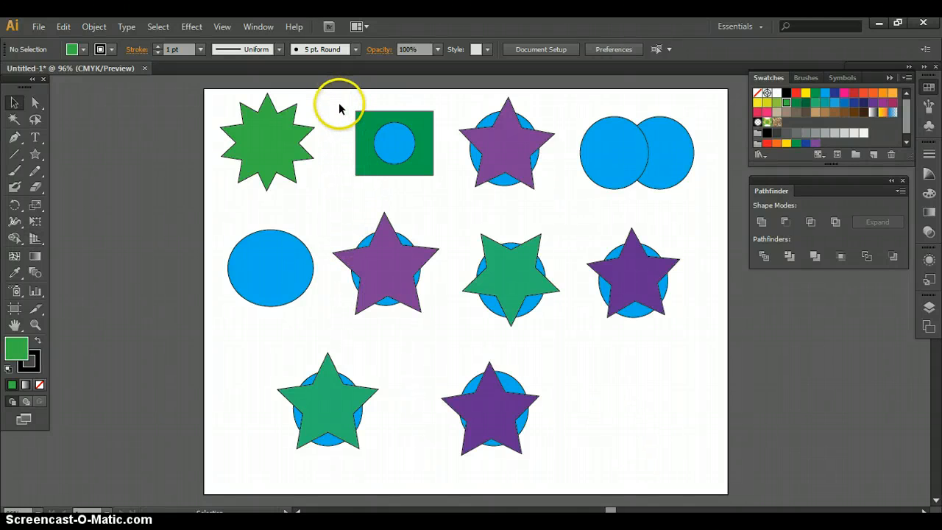
# Step: Cut the blue circle out of the green rectangle with the Minus Front shape mode
pyautogui.moveTo(340, 106); pyautogui.dragTo(442, 181)
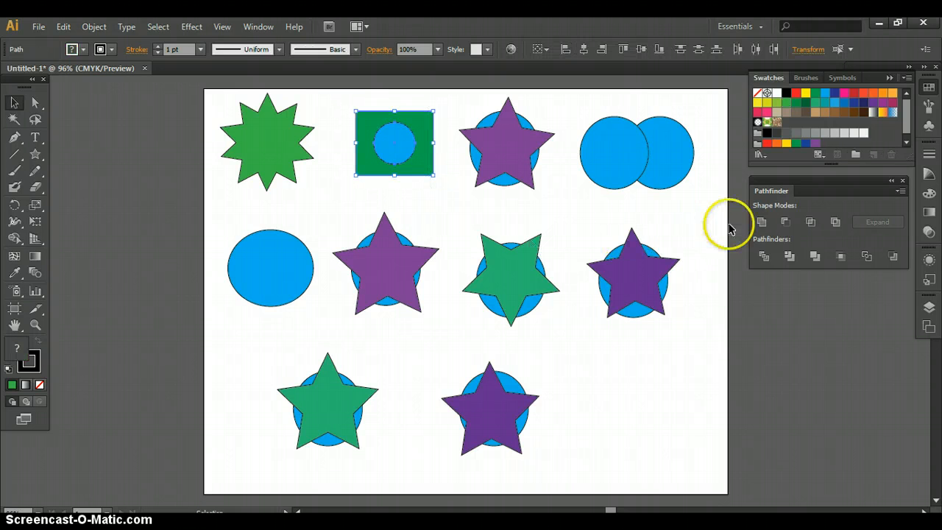
pyautogui.click(786, 222)
pyautogui.click(692, 375)
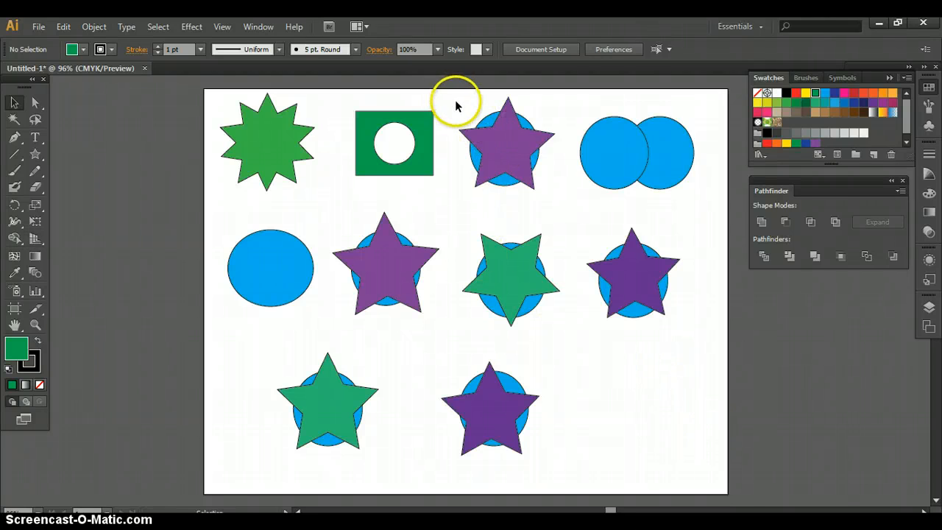
# Step: Intersect the purple star with the blue circle behind it in the first row, keeping only their overlap
pyautogui.moveTo(457, 105); pyautogui.dragTo(543, 196)
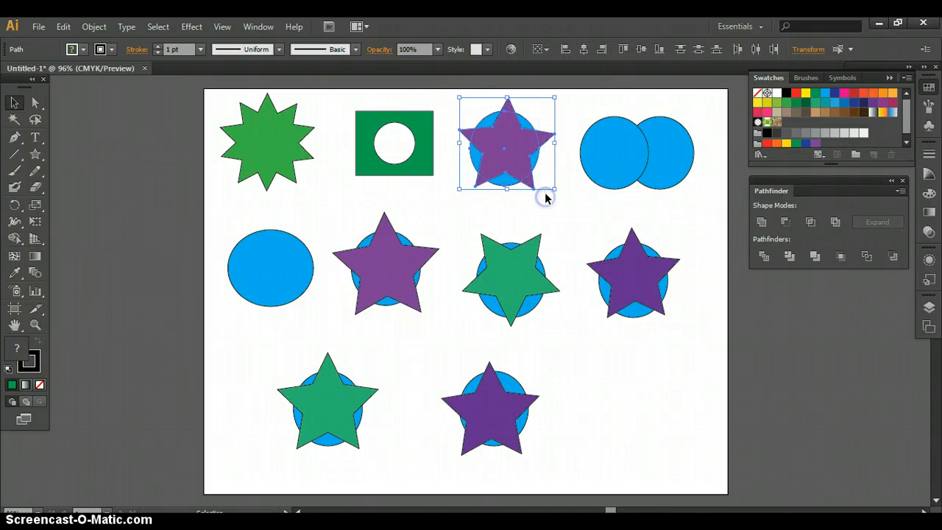
pyautogui.click(812, 222)
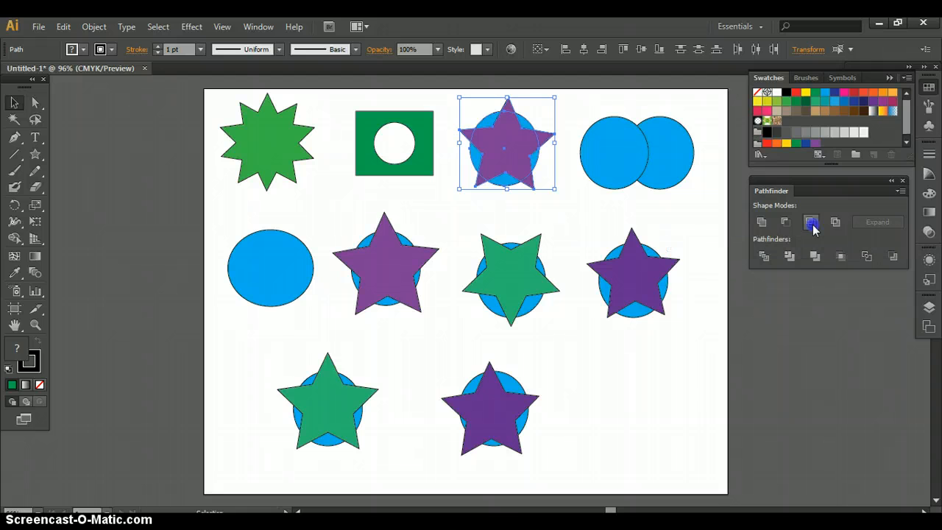
pyautogui.click(631, 434)
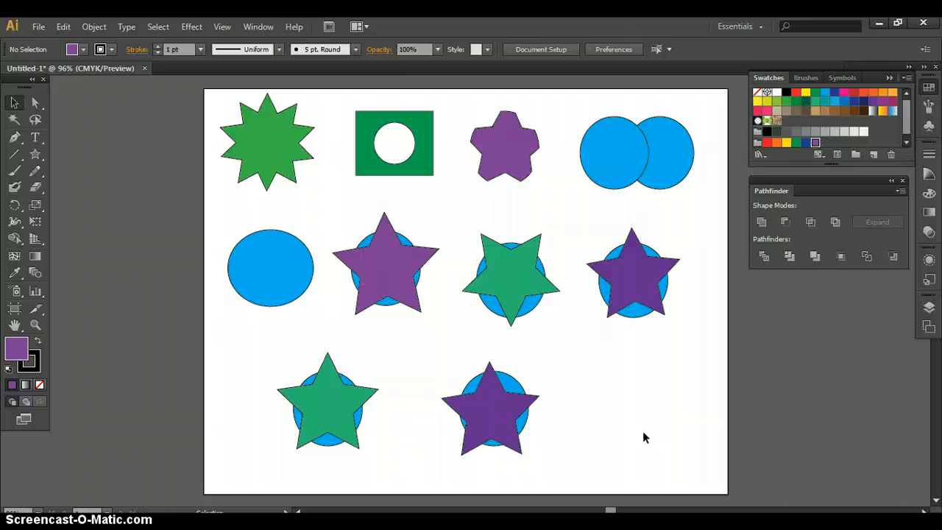
# Step: Exclude the overlapping area of the two blue circles in the first row
pyautogui.moveTo(566, 116); pyautogui.dragTo(701, 190)
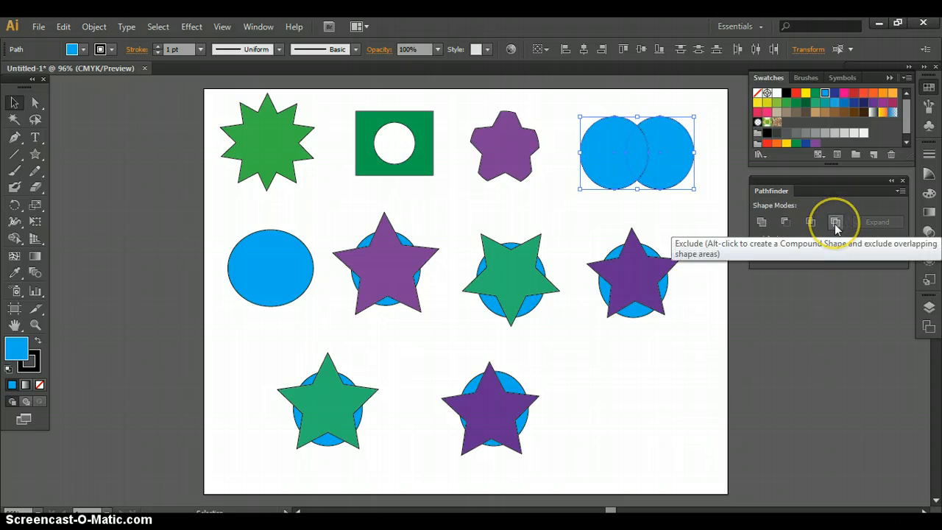
pyautogui.click(835, 222)
pyautogui.click(692, 392)
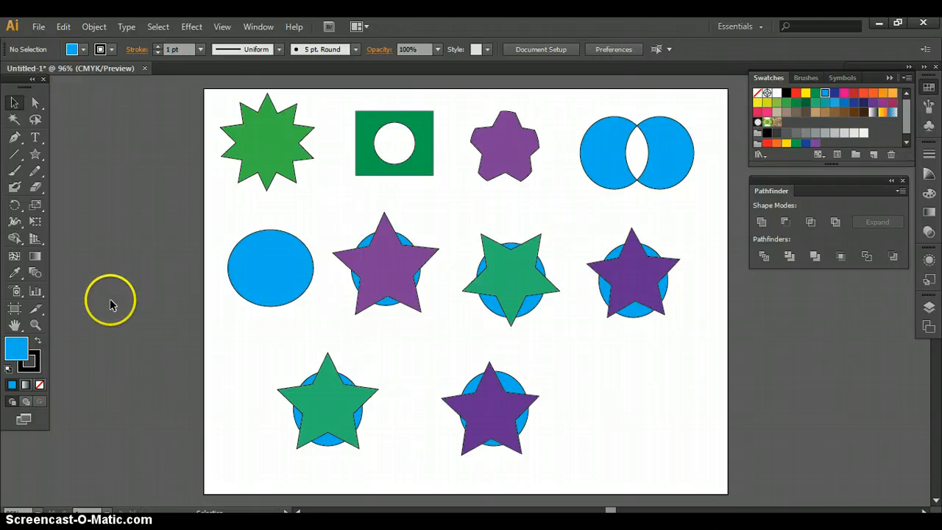
# Step: Draw a freehand S-shaped Pencil line winding across the single blue circle in the second row
pyautogui.click(33, 172)
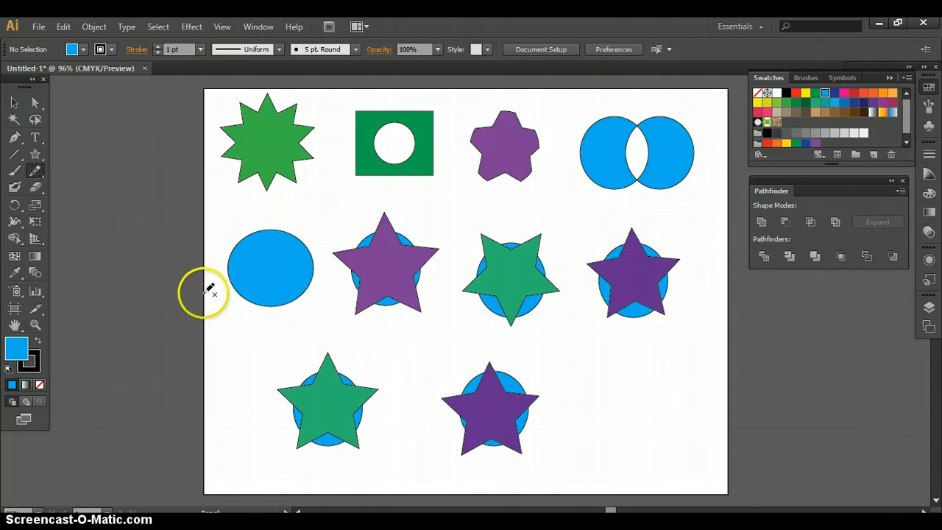
pyautogui.moveTo(233, 281)
pyautogui.mouseDown()
pyautogui.moveTo(250, 248)
pyautogui.moveTo(292, 225)
pyautogui.moveTo(298, 252)
pyautogui.moveTo(254, 280)
pyautogui.moveTo(257, 313)
pyautogui.moveTo(290, 273)
pyautogui.moveTo(322, 269)
pyautogui.mouseUp()
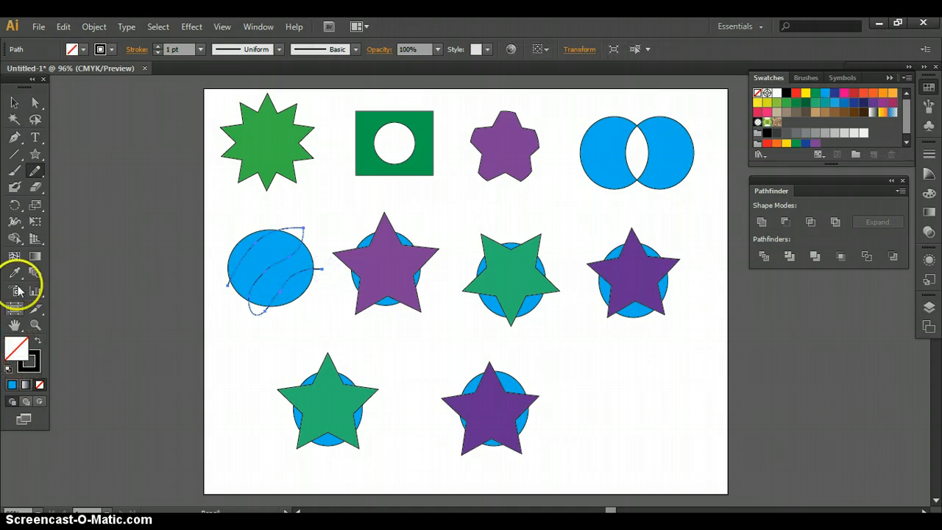
pyautogui.click(14, 105)
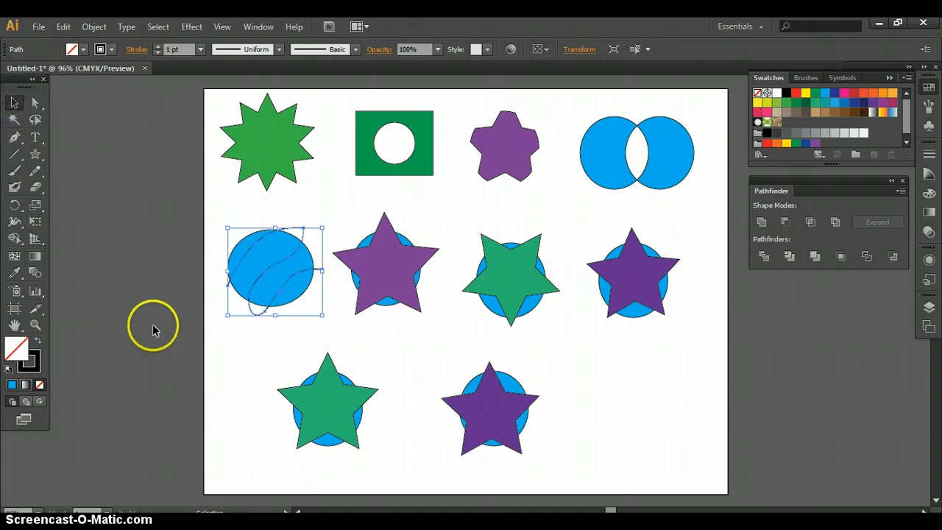
# Step: Divide the blue circle along the pencil line and ungroup the resulting pieces
pyautogui.moveTo(211, 225)
pyautogui.mouseDown()
pyautogui.moveTo(233, 311)
pyautogui.moveTo(318, 314)
pyautogui.mouseUp()
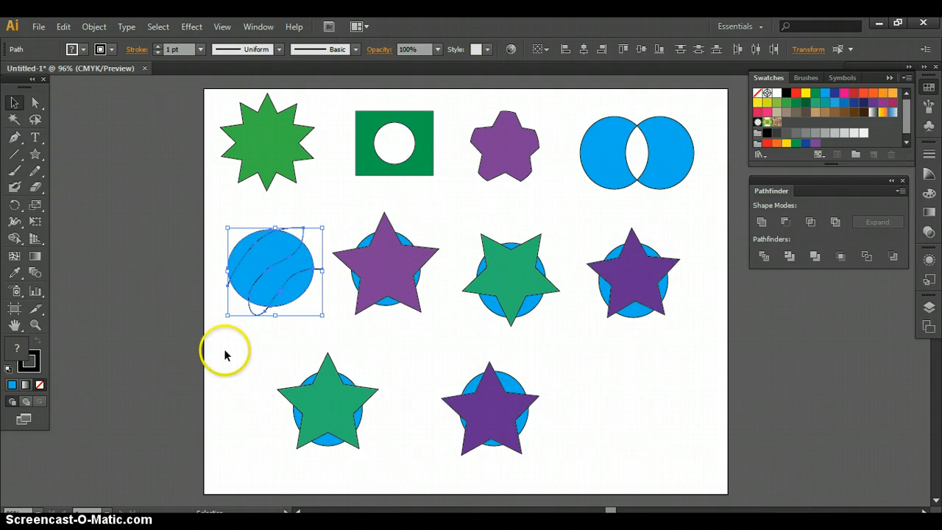
pyautogui.click(764, 256)
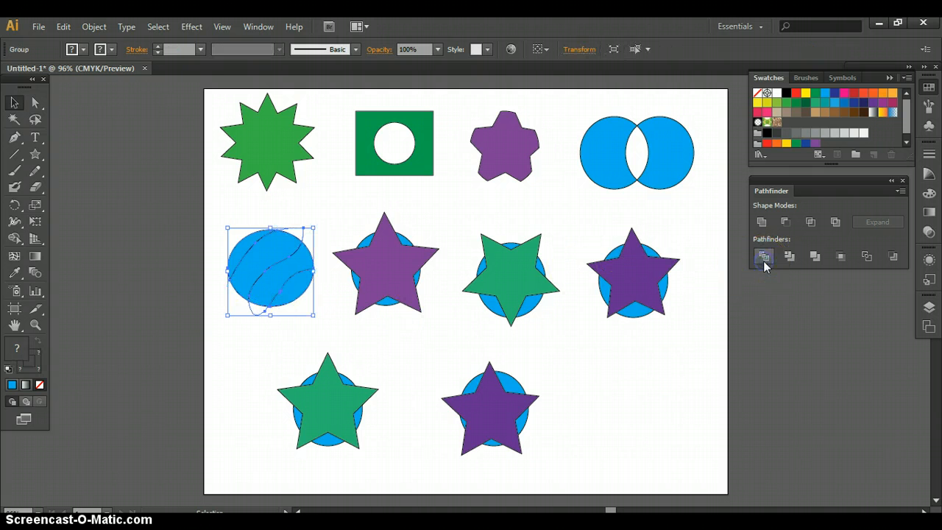
pyautogui.click(94, 27)
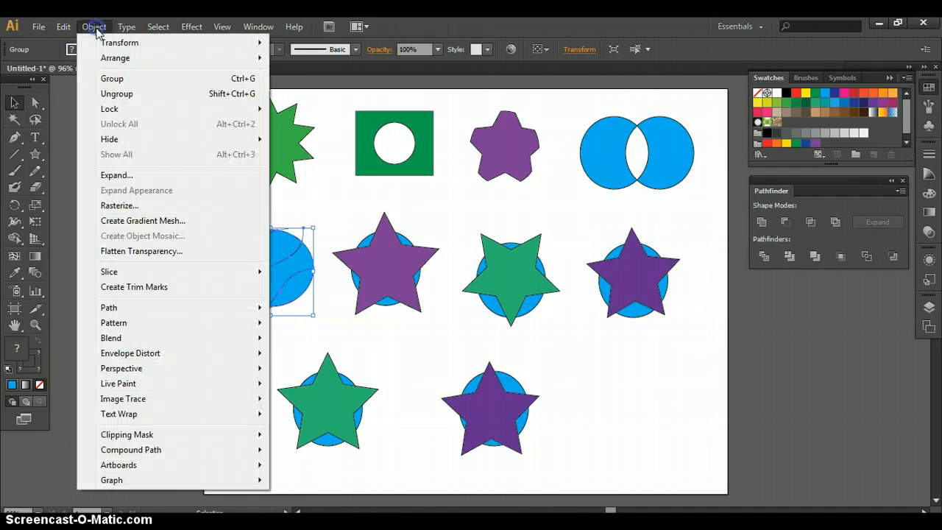
pyautogui.click(111, 96)
pyautogui.click(210, 343)
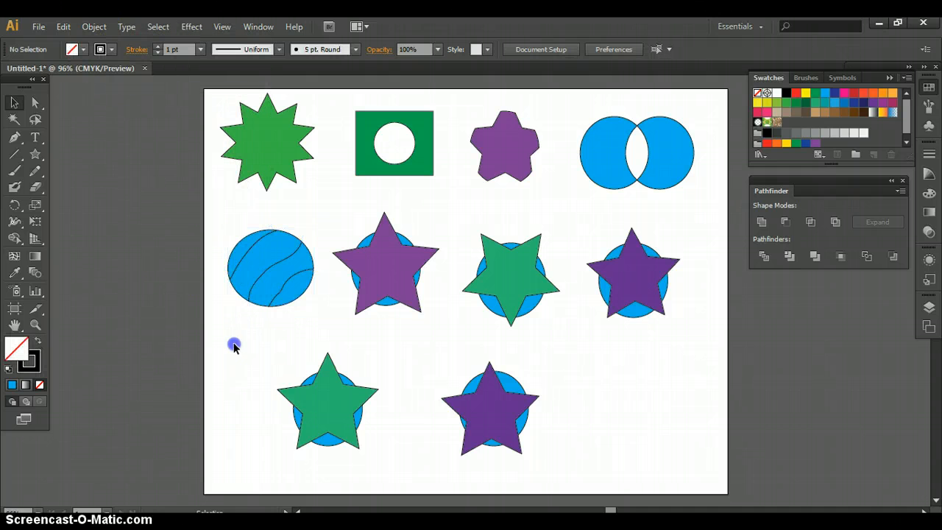
# Step: Move the divided circle's pieces up and to the left so that white gaps separate them
pyautogui.moveTo(243, 248)
pyautogui.mouseDown()
pyautogui.moveTo(236, 237)
pyautogui.moveTo(254, 249)
pyautogui.mouseUp()
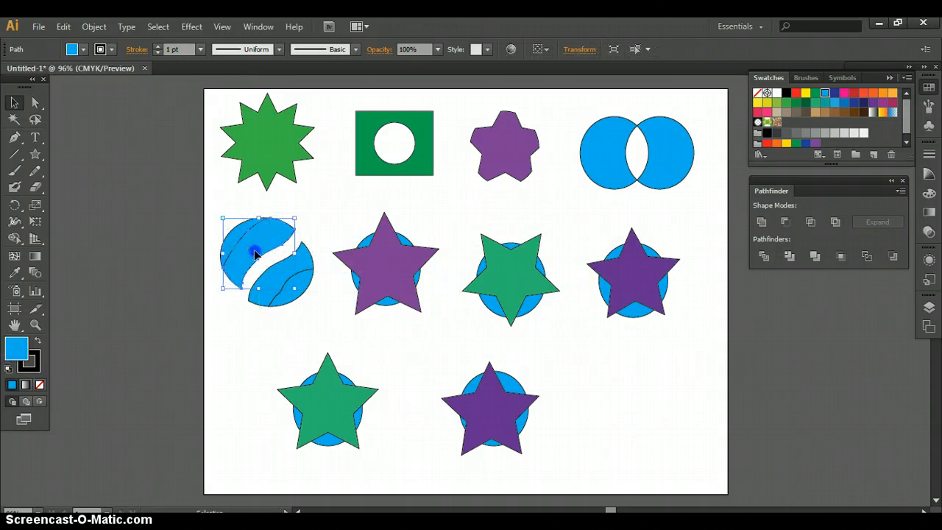
pyautogui.moveTo(275, 281); pyautogui.dragTo(269, 272)
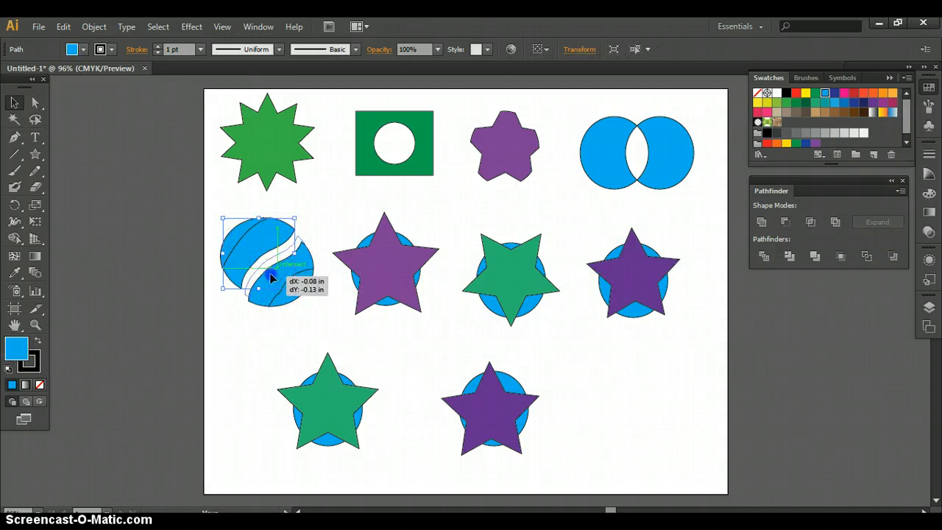
pyautogui.click(258, 352)
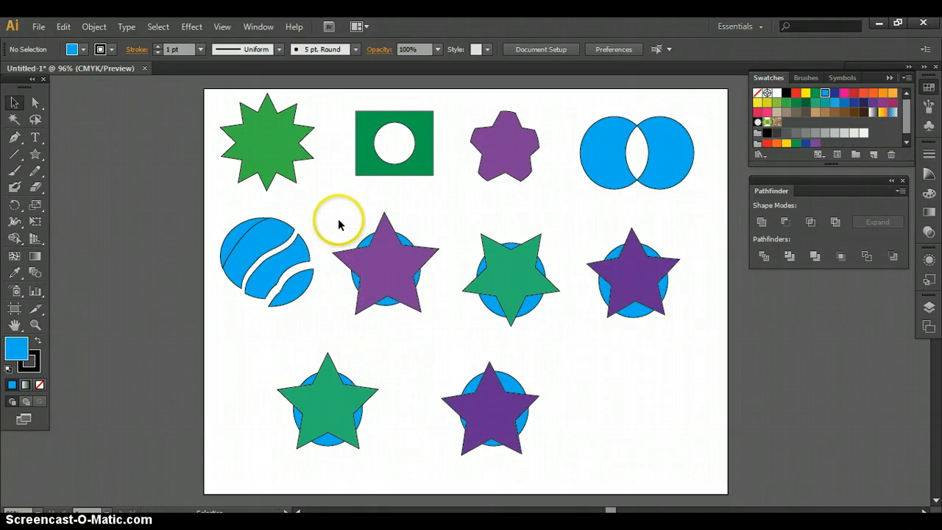
# Step: Apply the Trim pathfinder to the purple star and blue circle next to the divided circle
pyautogui.moveTo(339, 220); pyautogui.dragTo(428, 323)
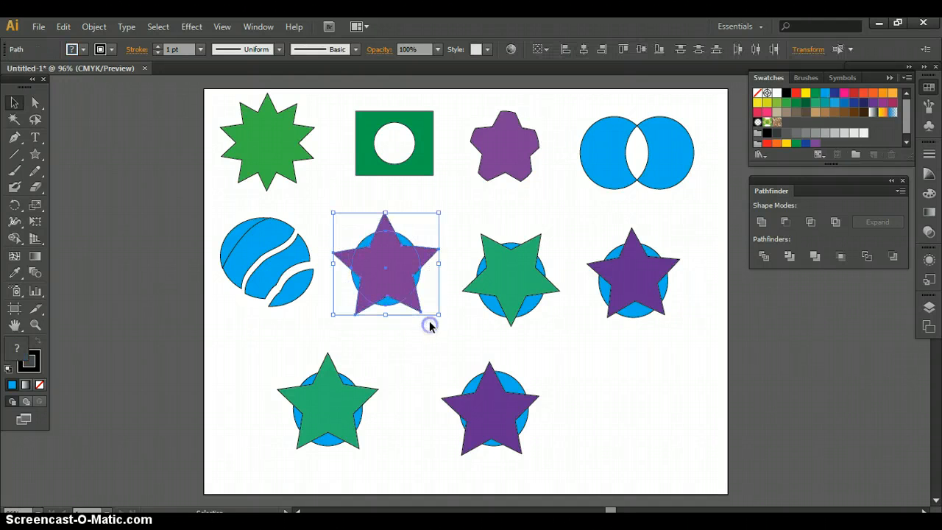
pyautogui.click(787, 258)
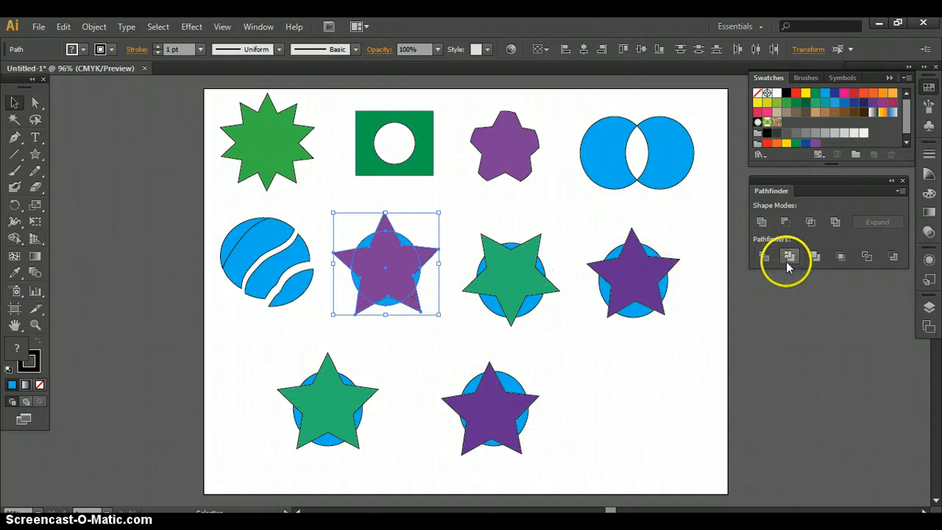
pyautogui.click(655, 398)
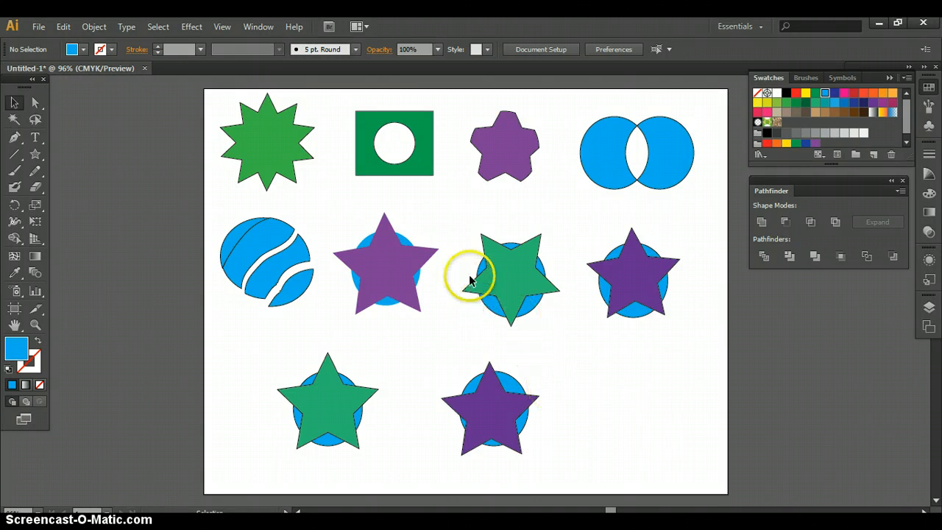
# Step: Apply the Merge pathfinder to the upside-down green star and its blue circle in the second row
pyautogui.moveTo(468, 235); pyautogui.dragTo(557, 321)
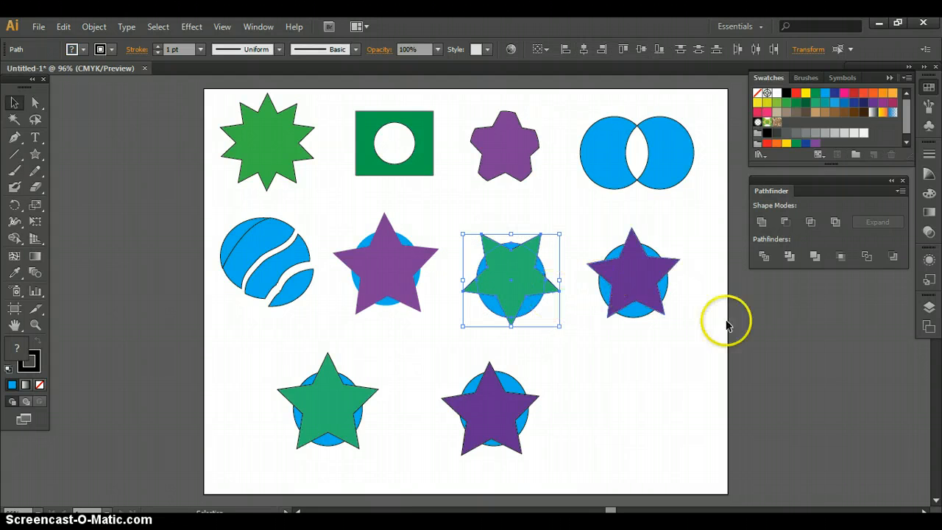
pyautogui.click(814, 258)
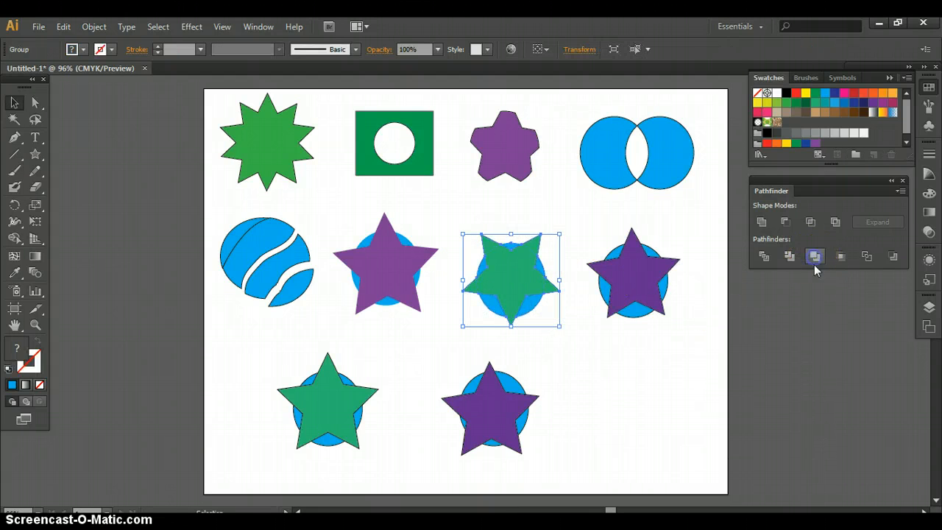
pyautogui.click(670, 384)
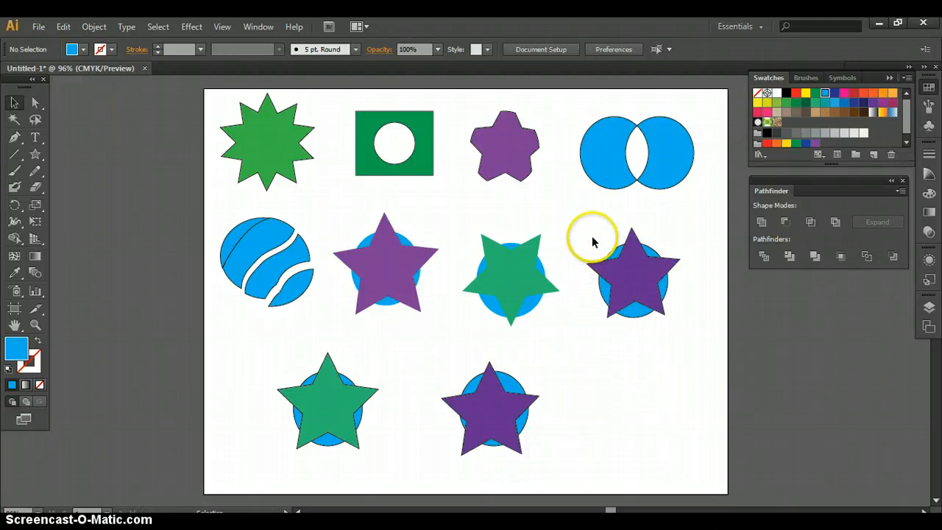
# Step: Crop the blue circle to the purple star at the end of the second row
pyautogui.moveTo(590, 237); pyautogui.dragTo(676, 328)
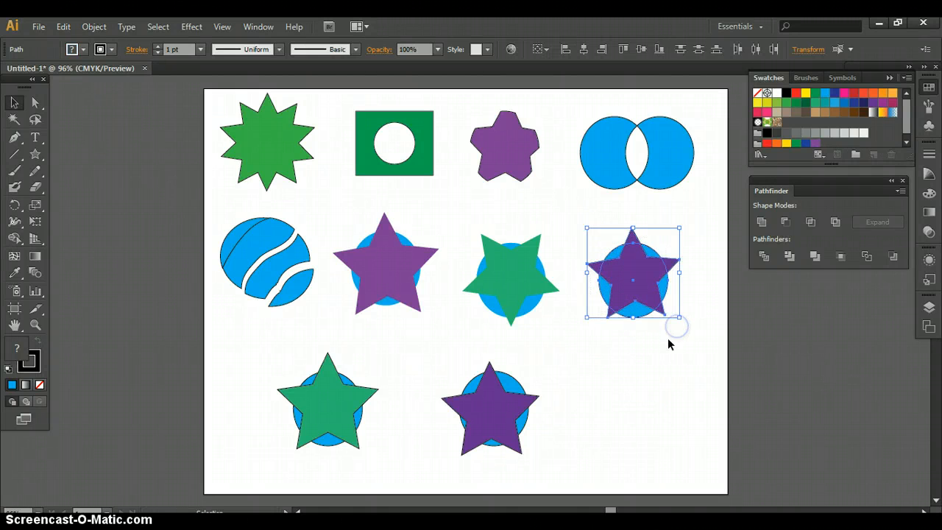
pyautogui.click(842, 258)
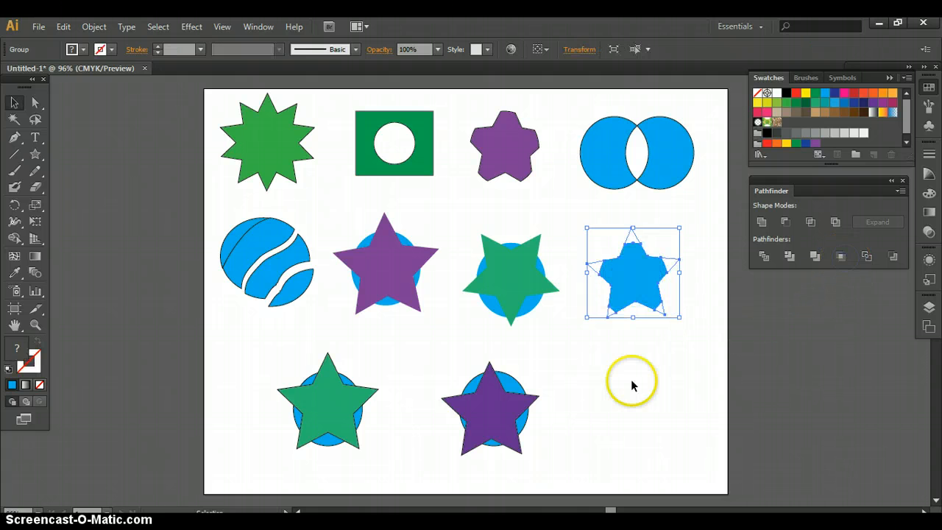
pyautogui.click(596, 389)
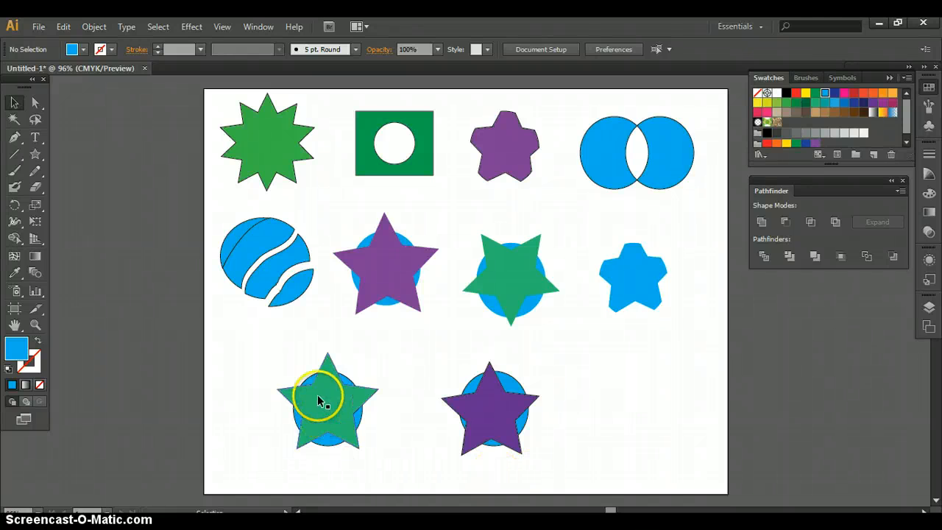
# Step: Convert the green star and blue circle in the bottom row to outlines with the Outline pathfinder
pyautogui.moveTo(291, 365); pyautogui.dragTo(371, 455)
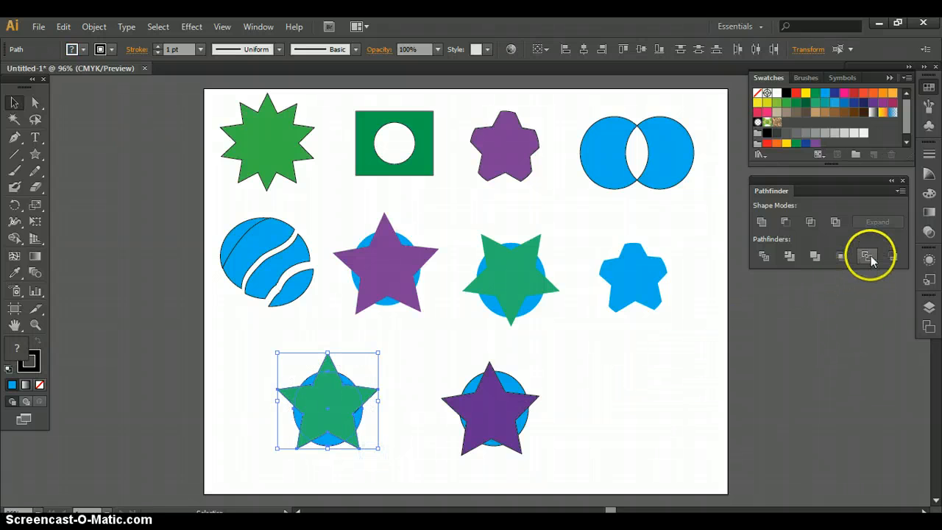
pyautogui.click(870, 255)
pyautogui.click(652, 445)
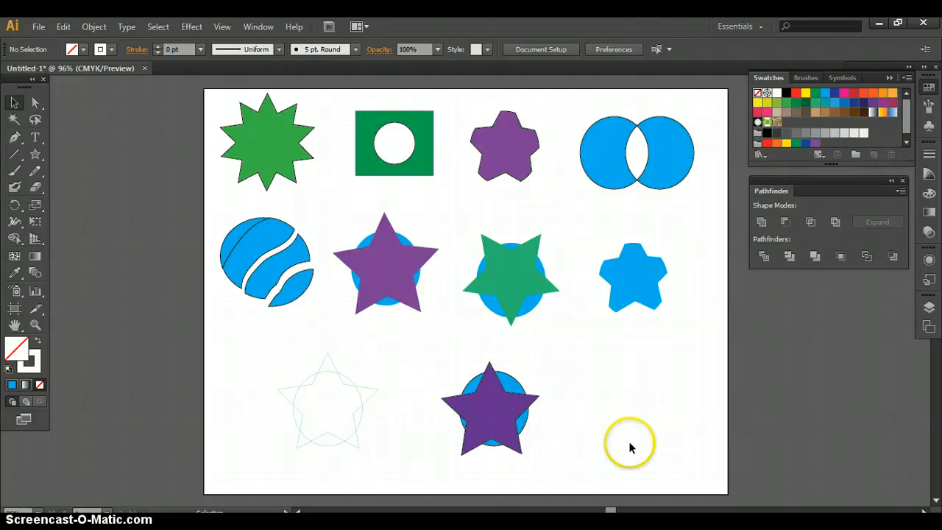
# Step: Subtract the blue circle from the purple star in the bottom row with Minus Back, leaving only the star's tips
pyautogui.click(446, 372)
pyautogui.moveTo(446, 372); pyautogui.dragTo(534, 454)
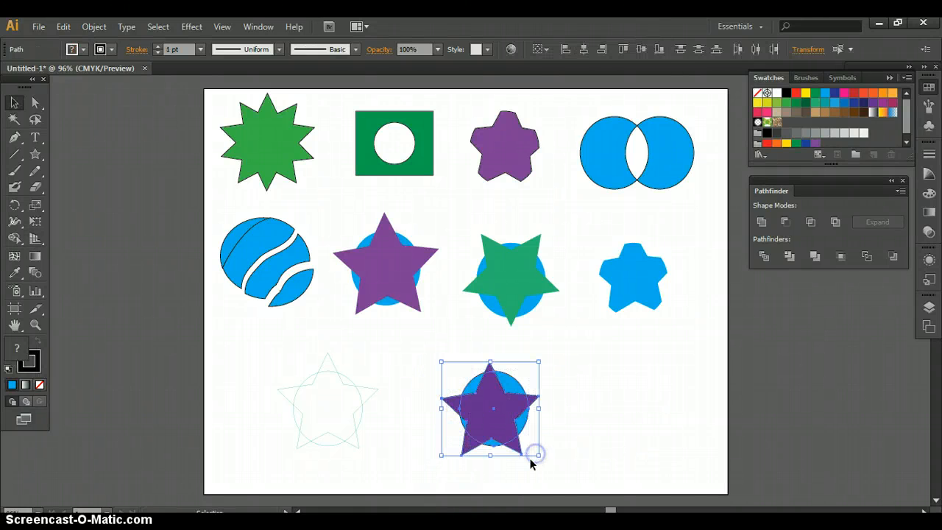
pyautogui.click(892, 258)
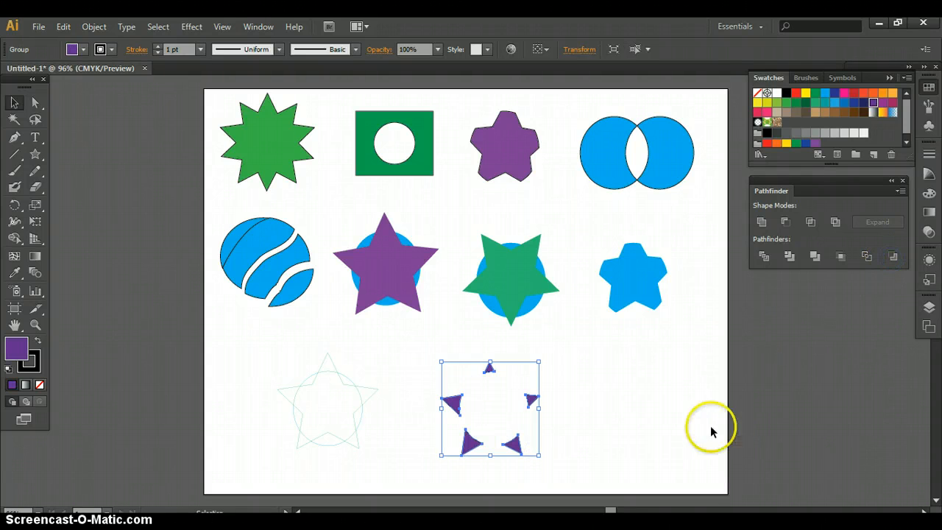
pyautogui.click(673, 428)
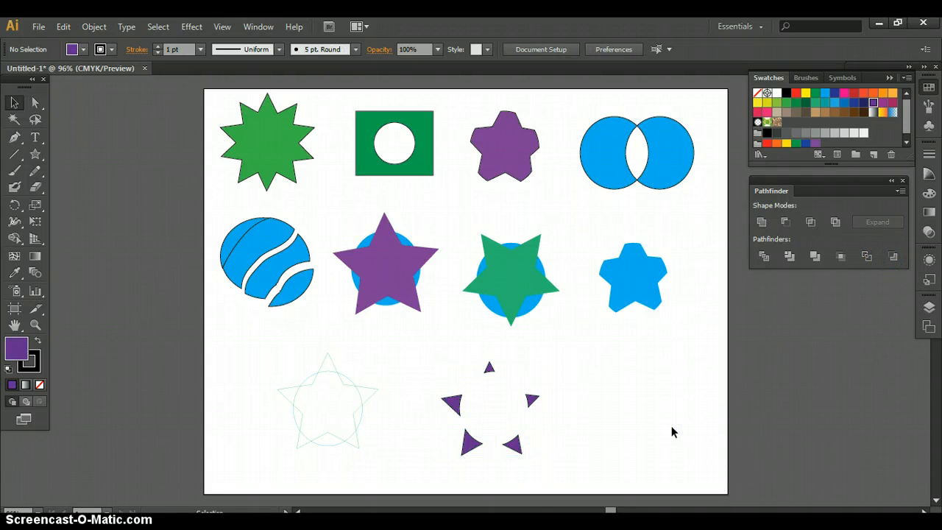